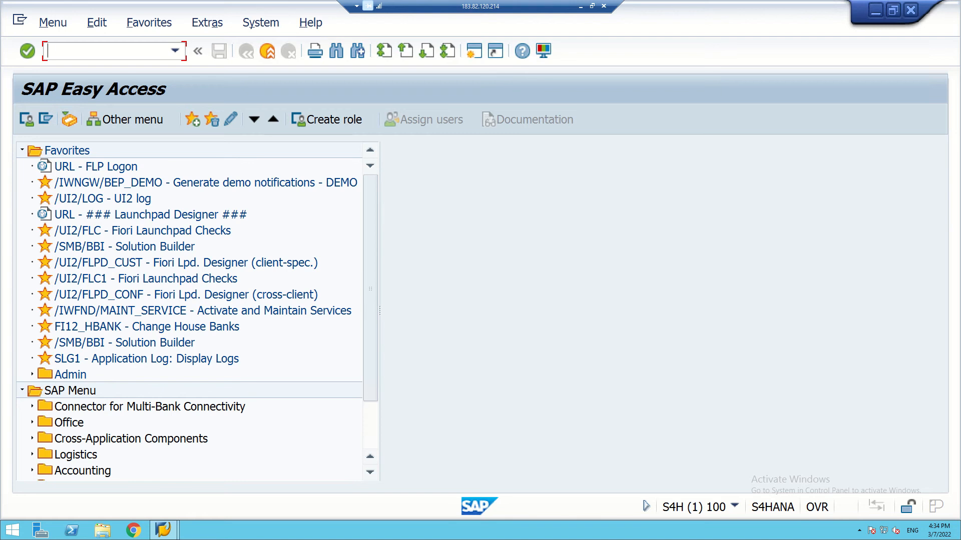
# Run transaction SM30 and open the view V_T551A for maintenance without data restrictions
pyautogui.write('sm30')
pyautogui.press('Return')
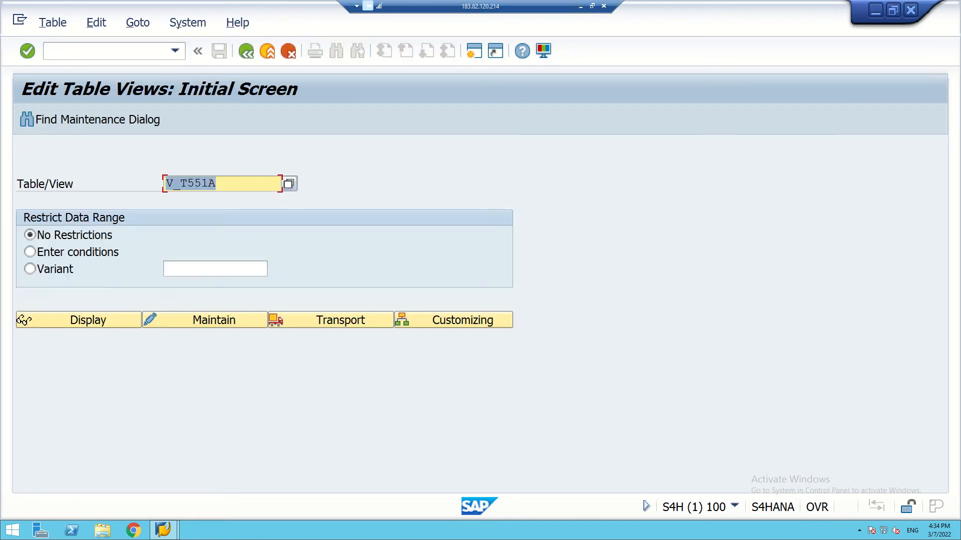
pyautogui.click(216, 183)
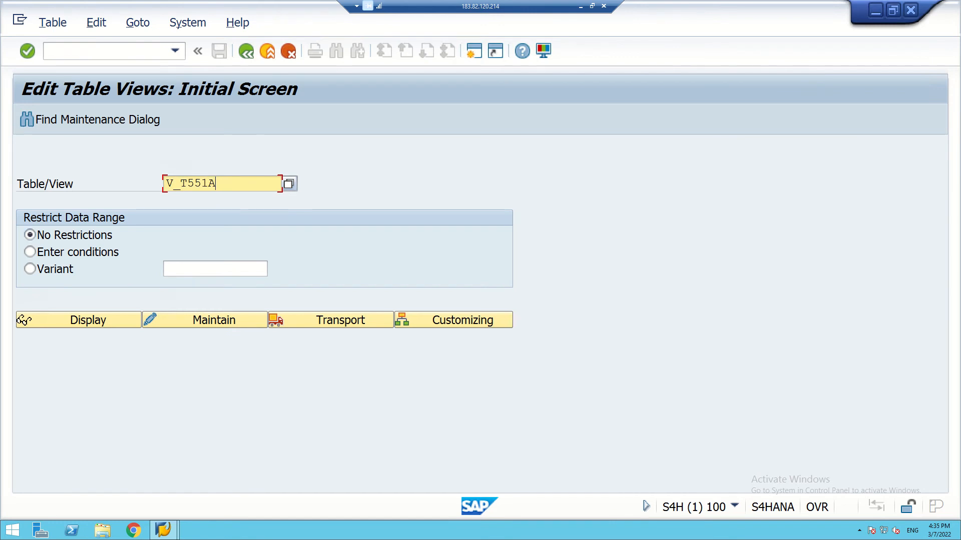
pyautogui.click(205, 319)
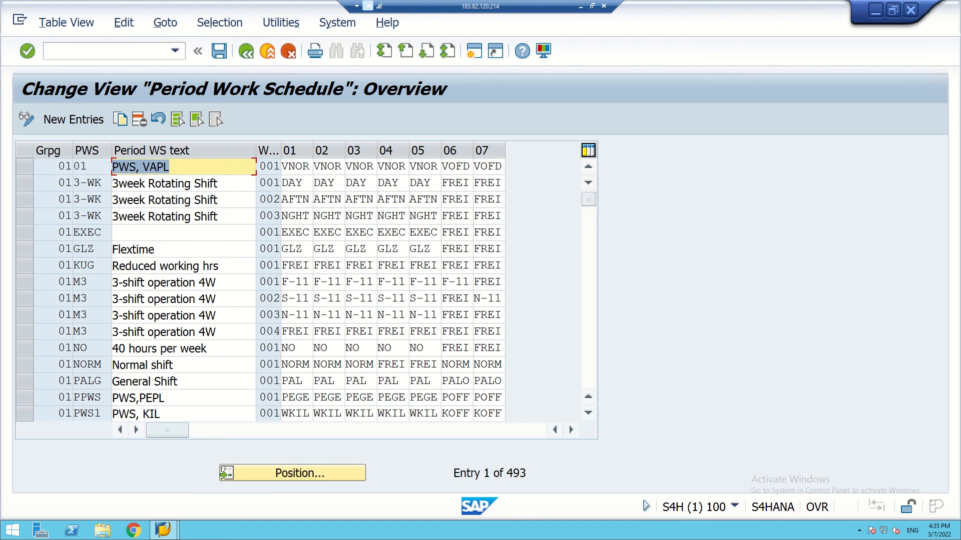
# Find and select the period work schedule entry GEN with grouping 70
pyautogui.scroll(-20, 301, 290)
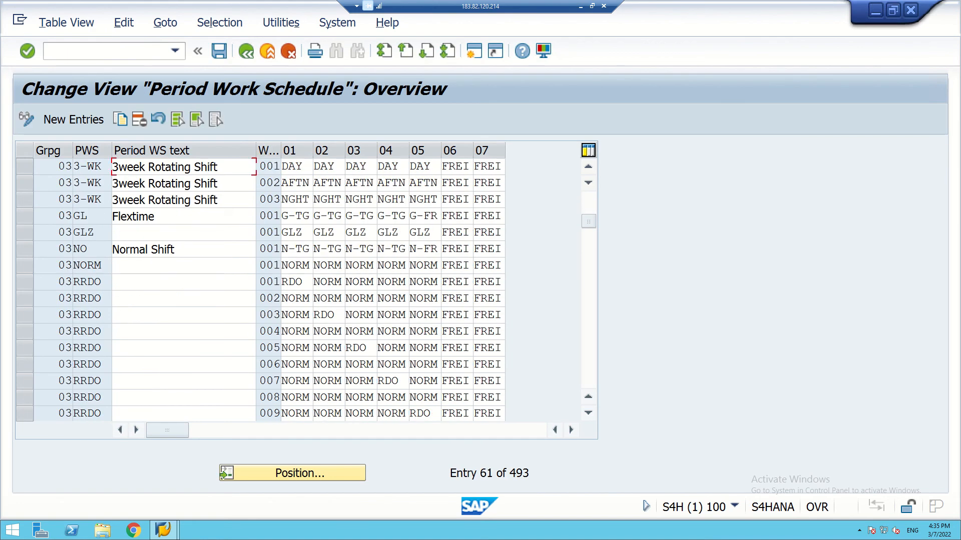
pyautogui.scroll(-20, 301, 290)
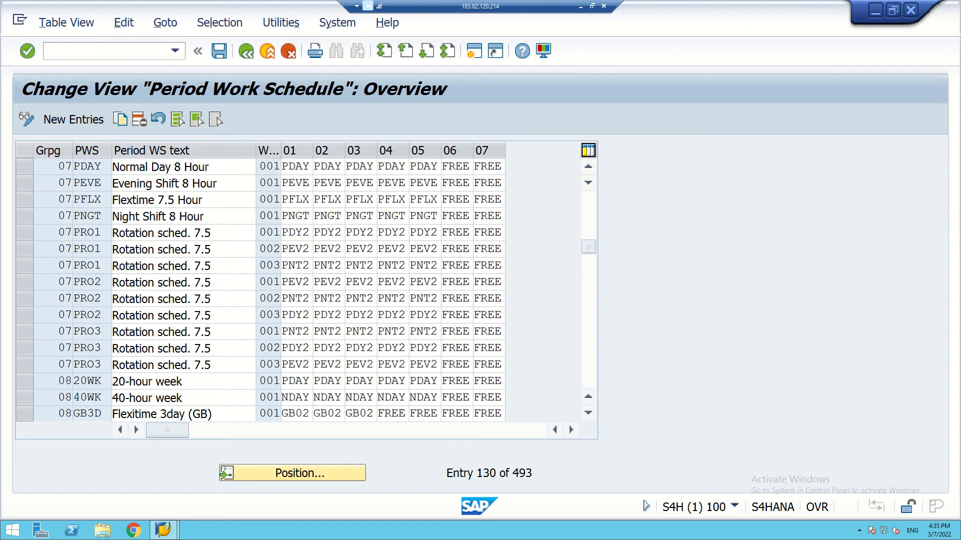
pyautogui.scroll(-11, 300, 290)
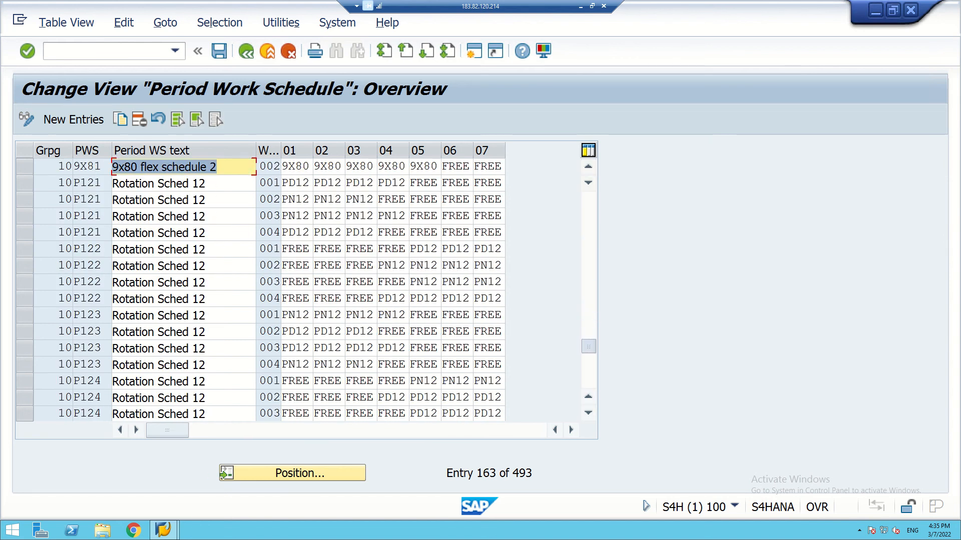
pyautogui.click(159, 166)
pyautogui.scroll(-20, 301, 290)
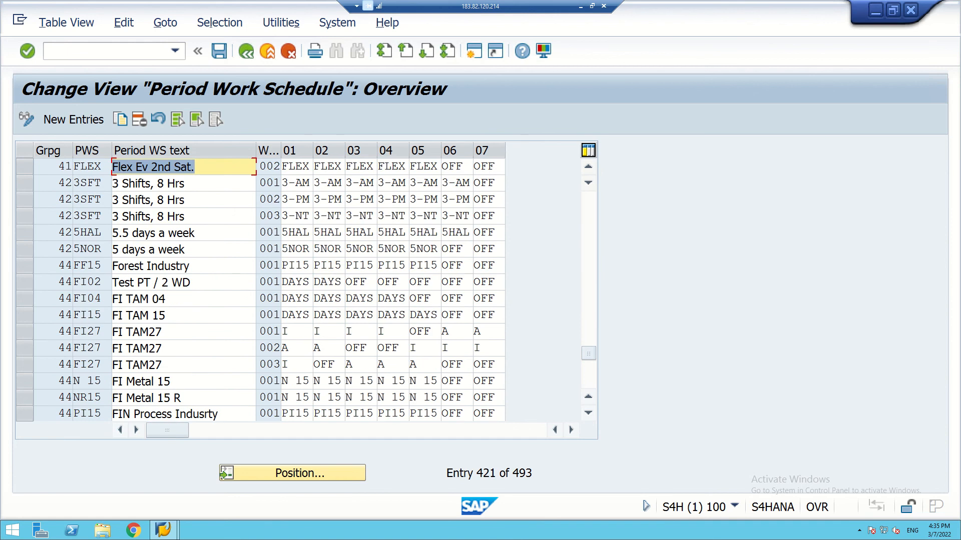
pyautogui.moveTo(588, 353); pyautogui.dragTo(588, 380)
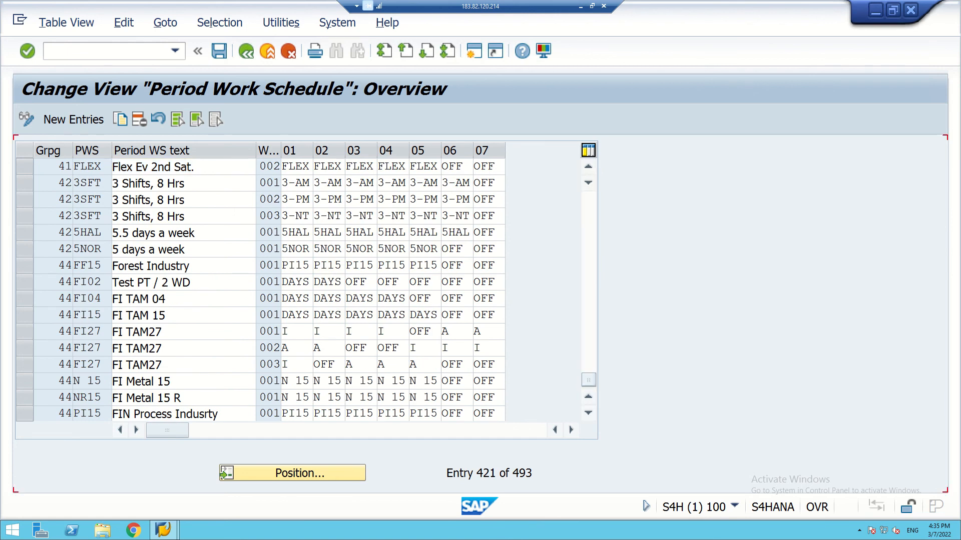
pyautogui.scroll(4, 300, 290)
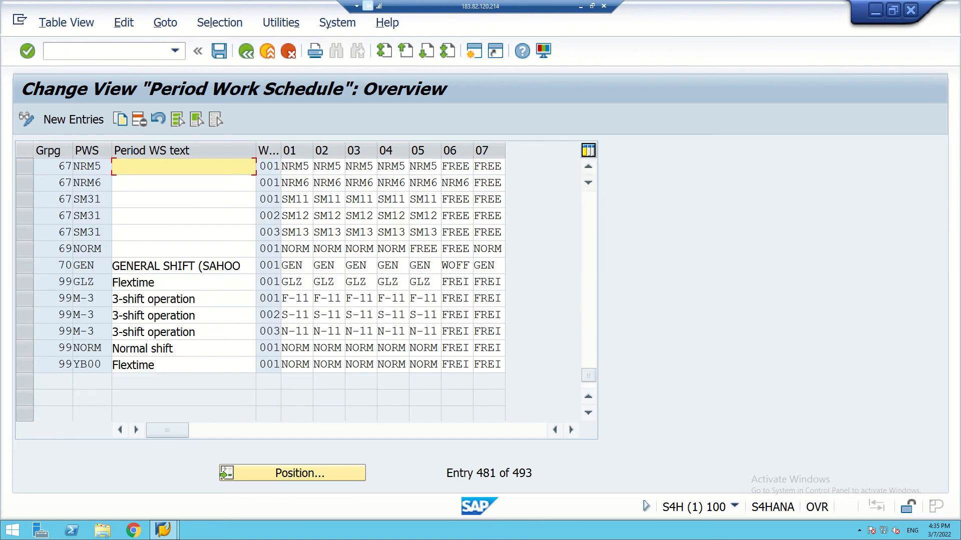
pyautogui.click(24, 265)
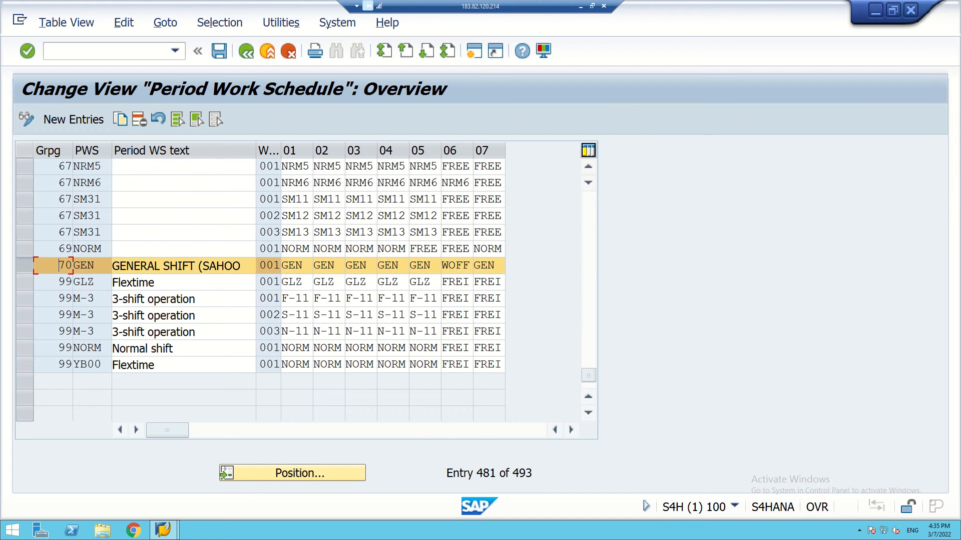
# Set day 07 of the grouping 70 GEN schedule to WOFF, save the change and return to SAP Easy Access
pyautogui.click(495, 265)
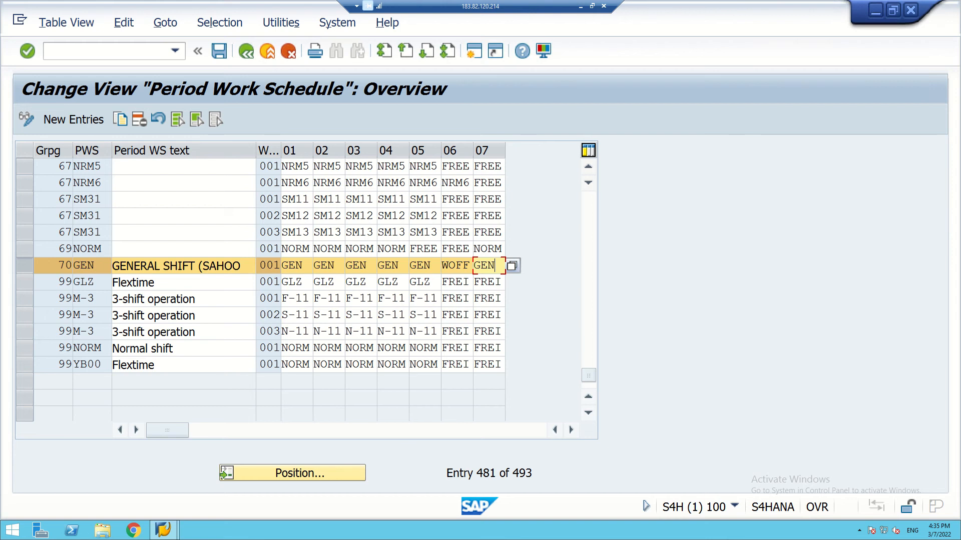
pyautogui.press('F4')
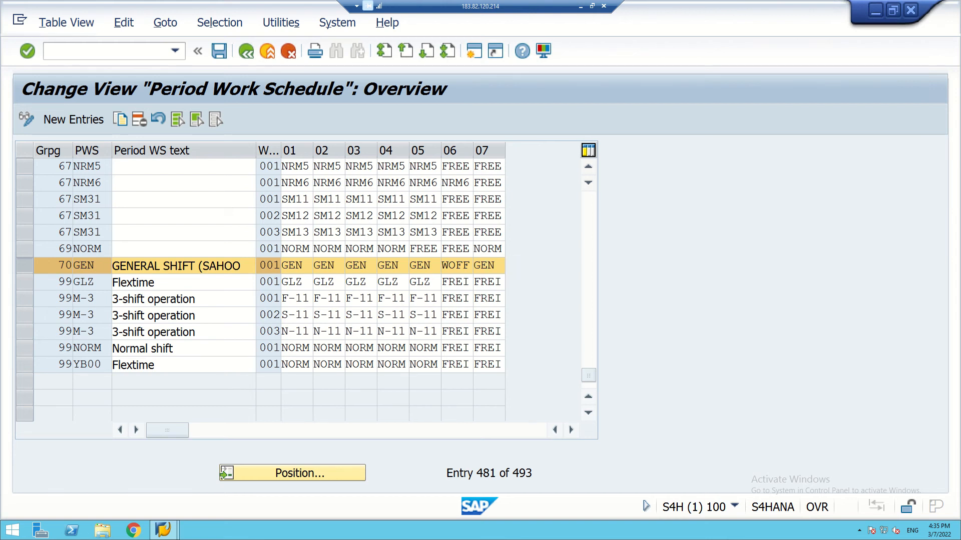
pyautogui.press('Down')
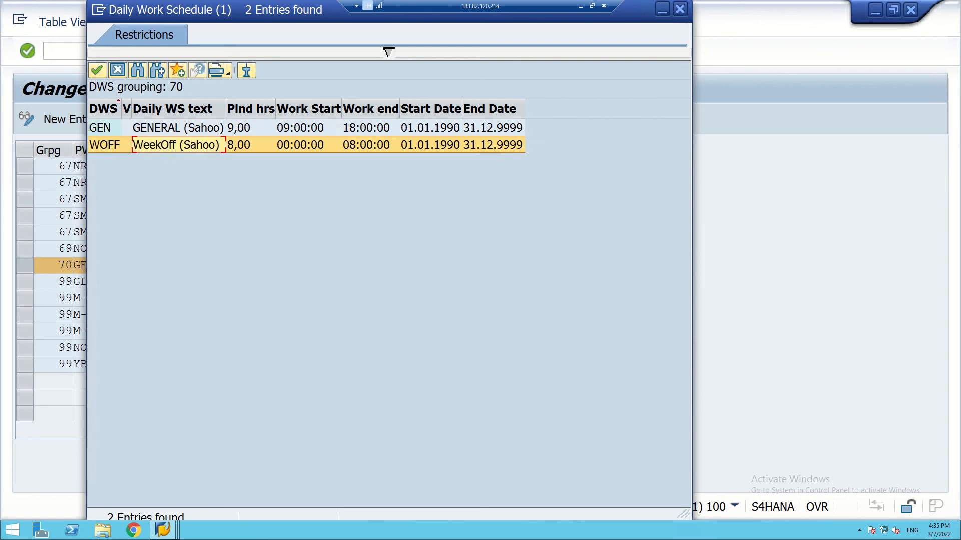
pyautogui.press('Return')
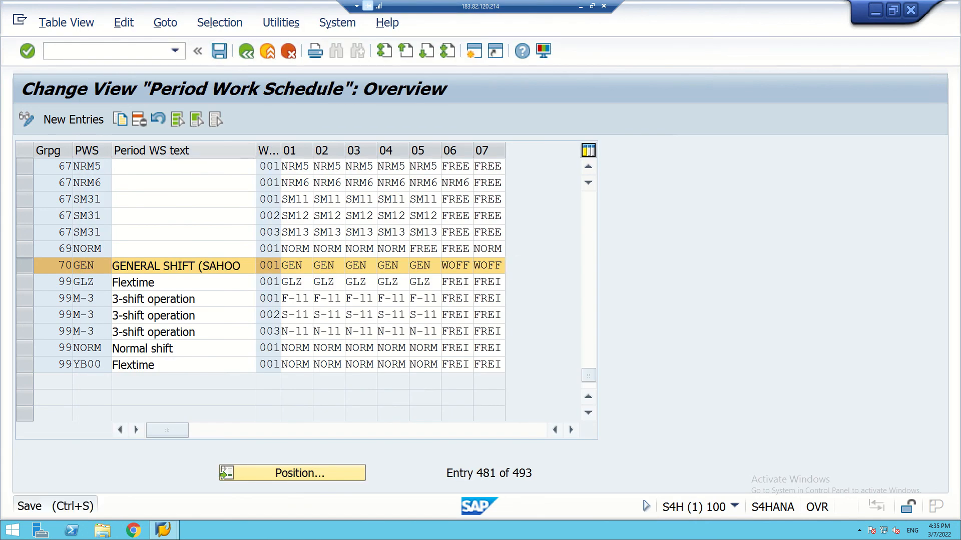
pyautogui.hotkey('ctrl', 's')
pyautogui.press('Return')
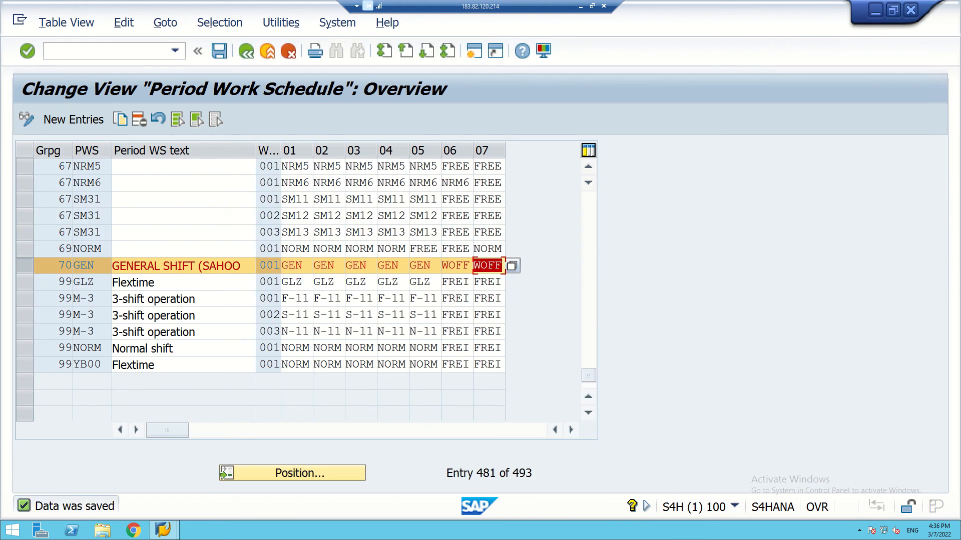
pyautogui.click(246, 51)
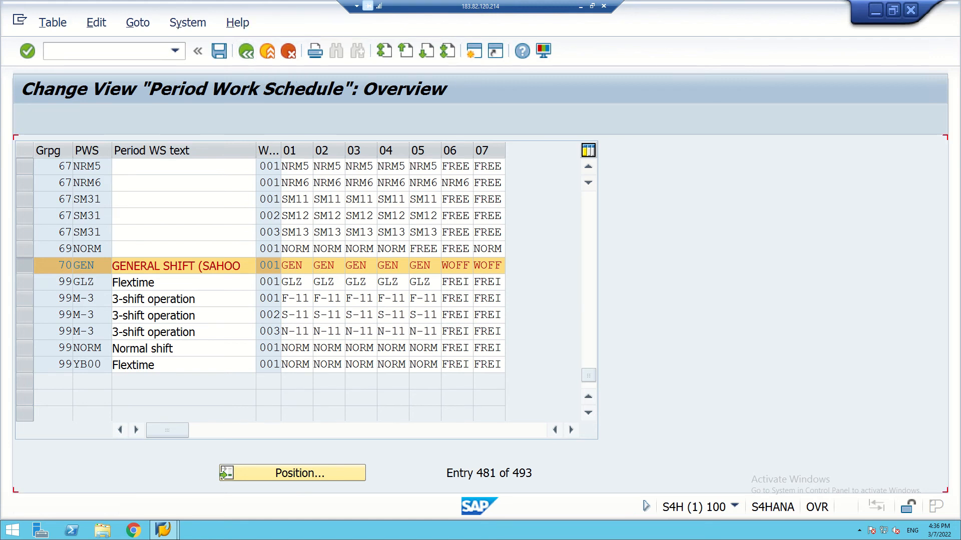
pyautogui.click(246, 51)
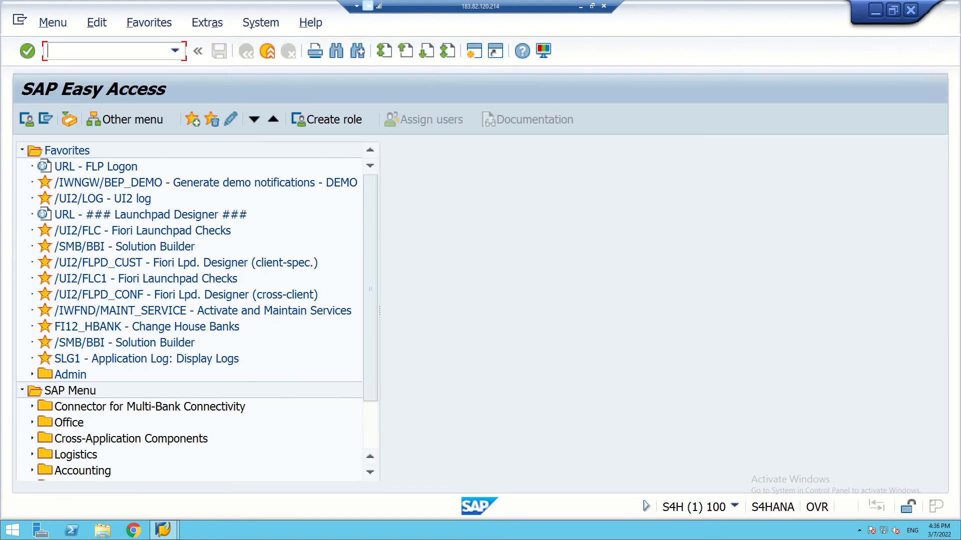
# Review the Create Work Schedule parameters in transaction PT01 and return to SAP Easy Access
pyautogui.write('pt01')
pyautogui.press('Return')
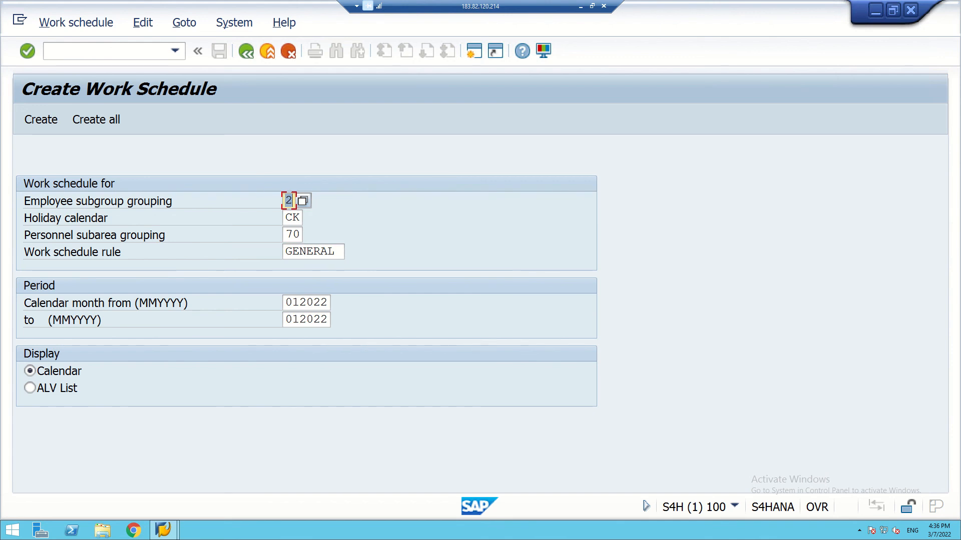
pyautogui.click(300, 303)
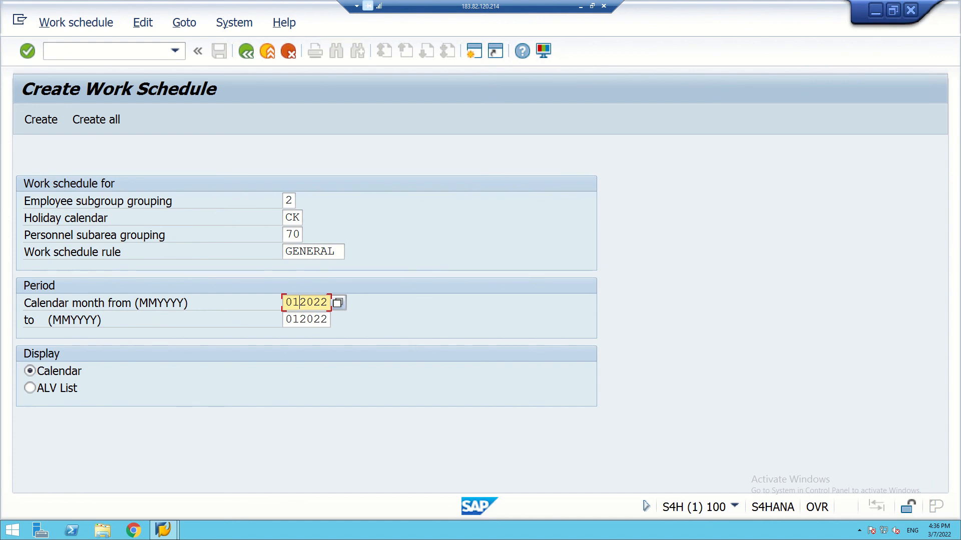
pyautogui.click(319, 200)
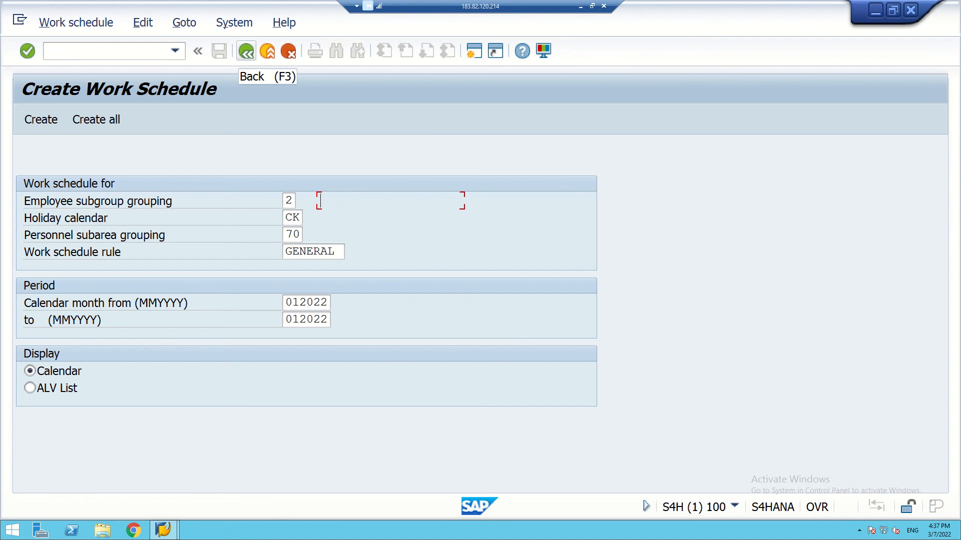
pyautogui.click(247, 51)
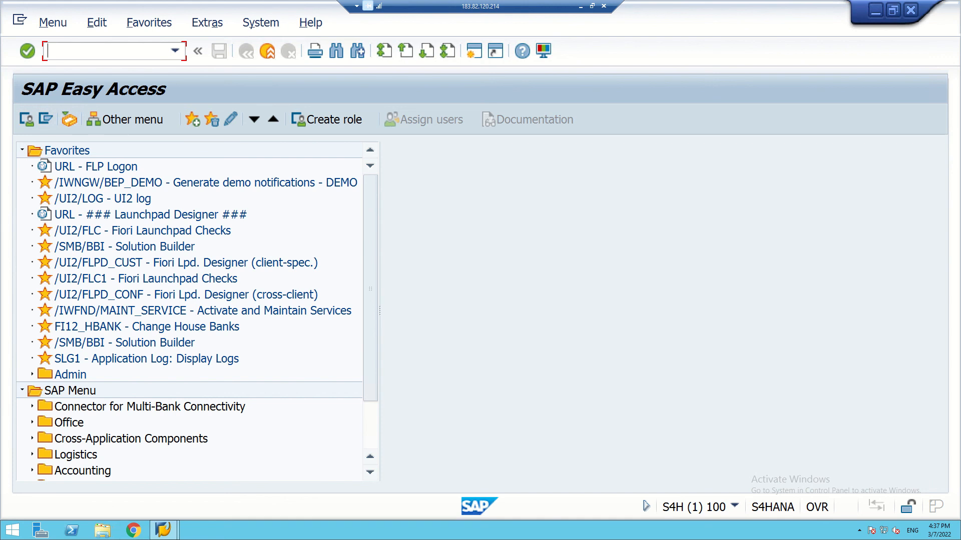
# Run transaction PT03 and display the January 2022 calendar for work schedule rule GENERAL
pyautogui.write('pt03')
pyautogui.press('Return')
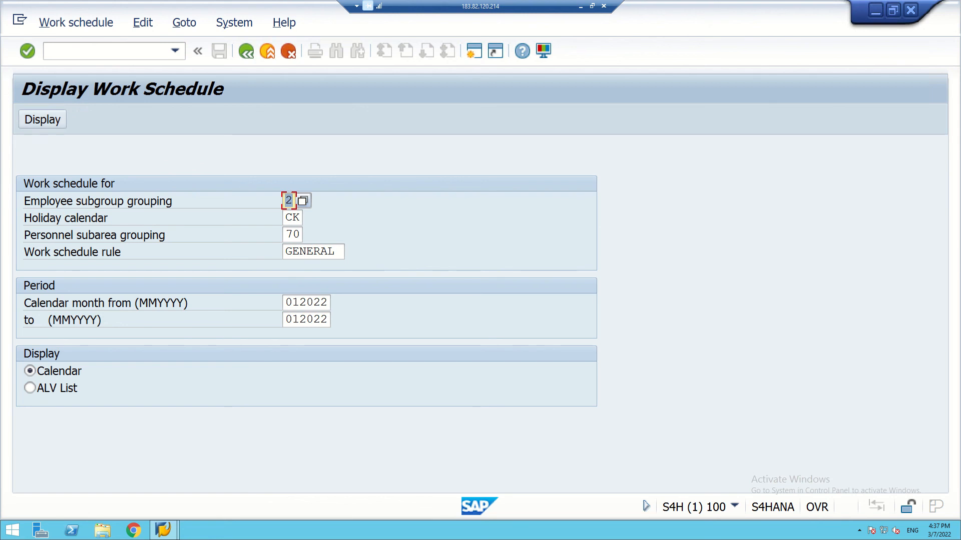
pyautogui.click(42, 119)
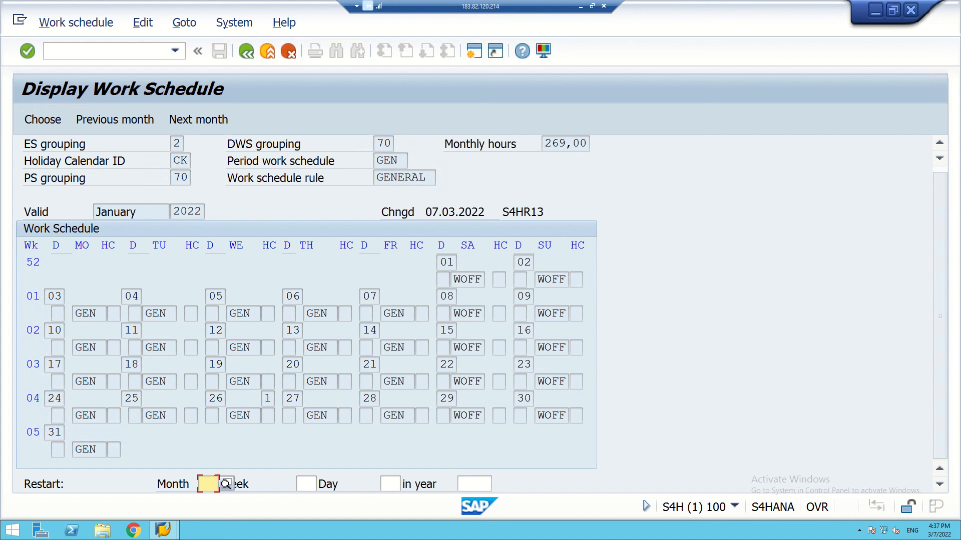
# Examine the daily work schedule details for 26.01.2022 and go back to the Display Work Schedule selection
pyautogui.press('F3')
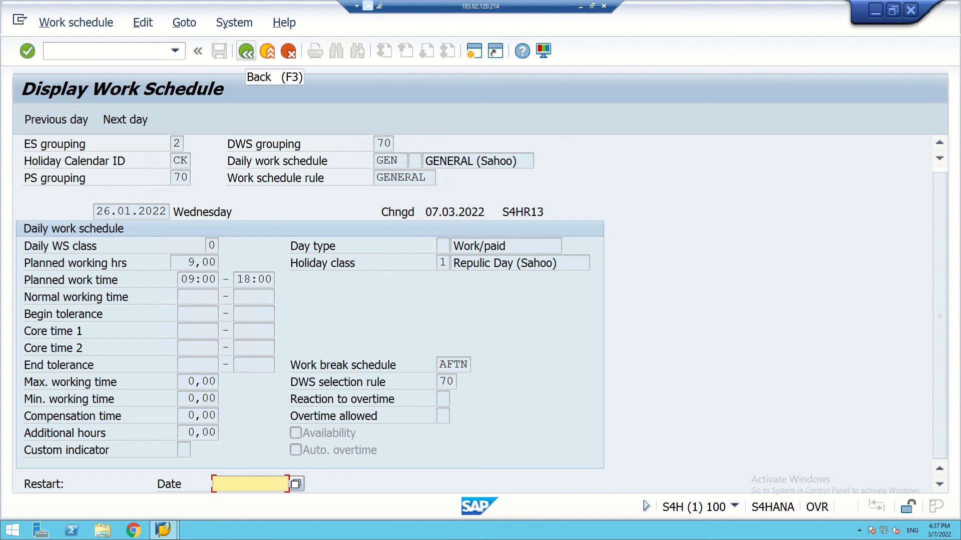
pyautogui.click(246, 50)
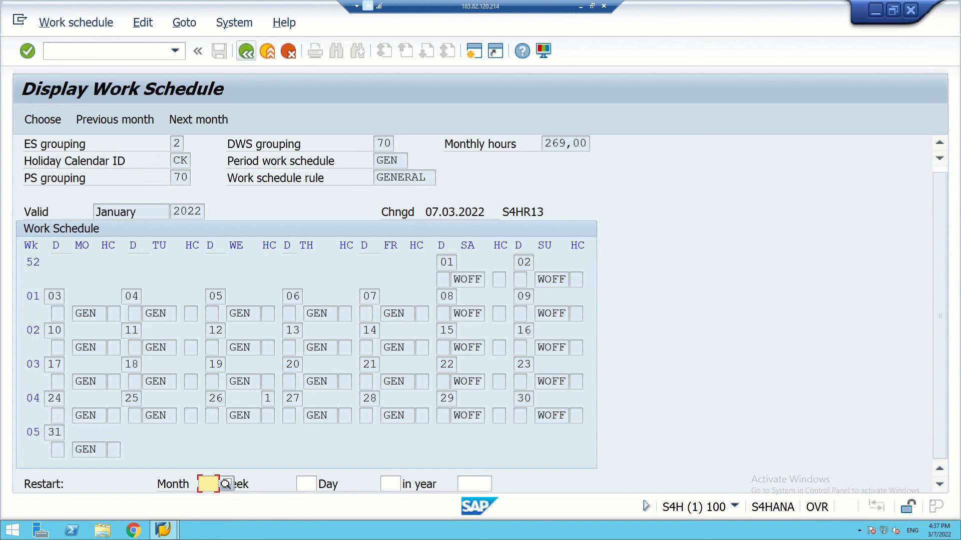
pyautogui.click(246, 51)
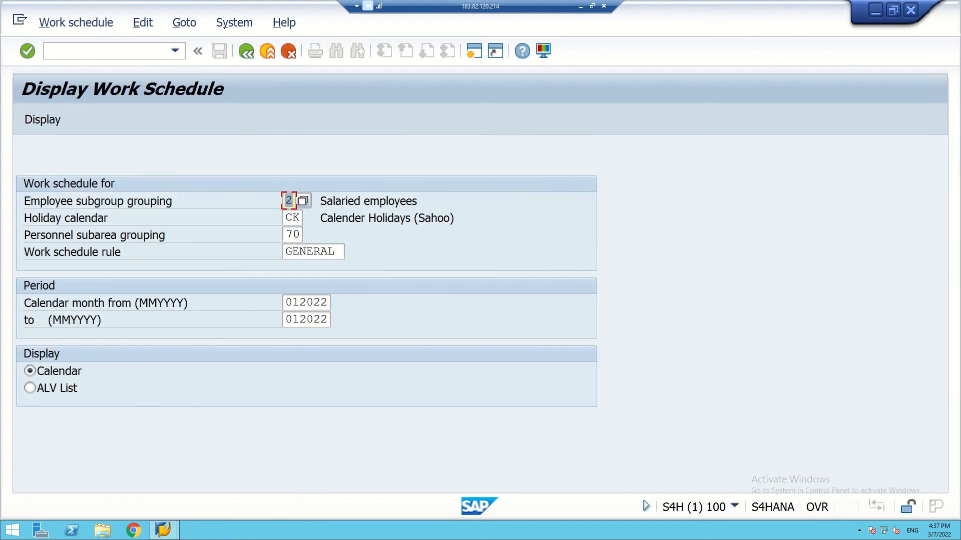
# Minimize the remote session and switch to the Lecture 3 presentation in PowerPoint
pyautogui.click(110, 51)
pyautogui.click(581, 6)
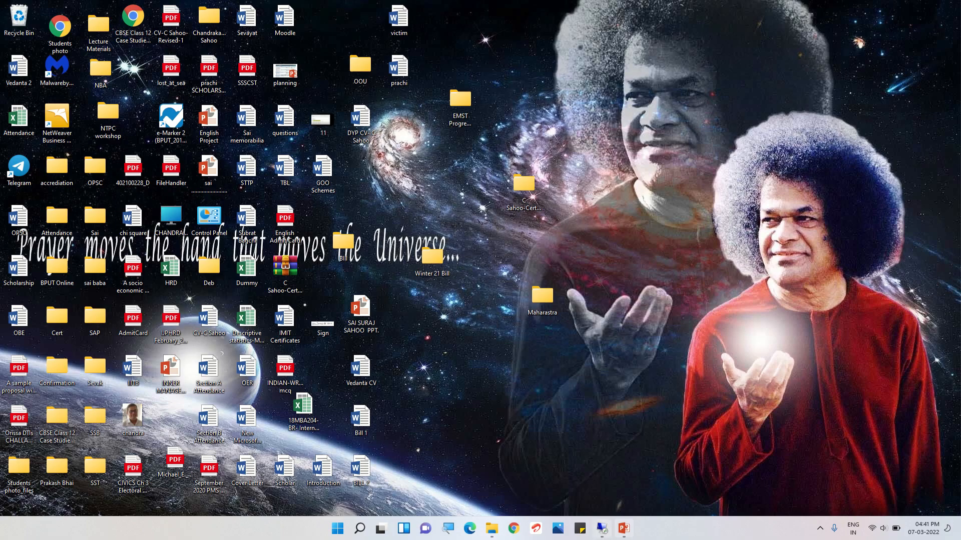
pyautogui.click(624, 529)
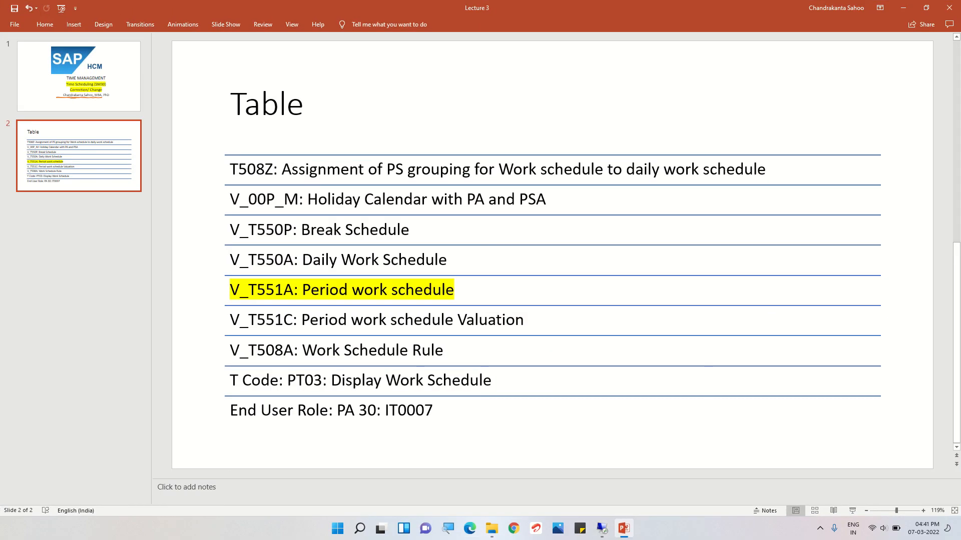